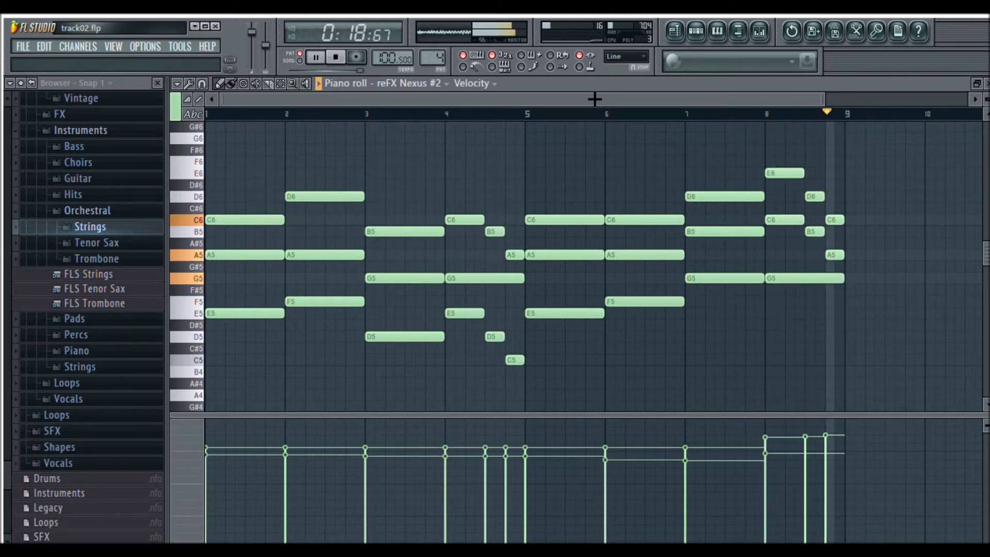
# Step: Stop playback of the reFX Nexus #2 part and close its piano roll
pyautogui.press('space')
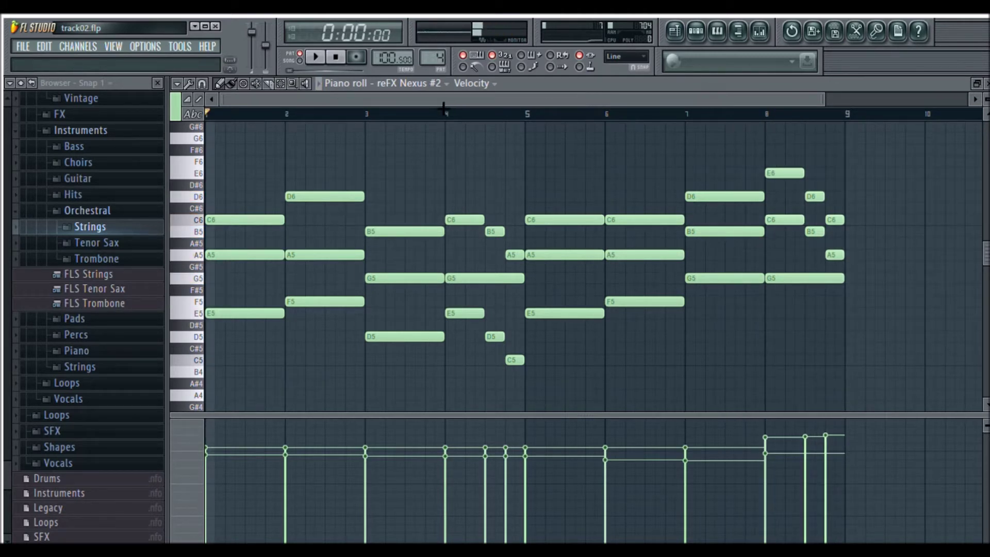
pyautogui.click(987, 83)
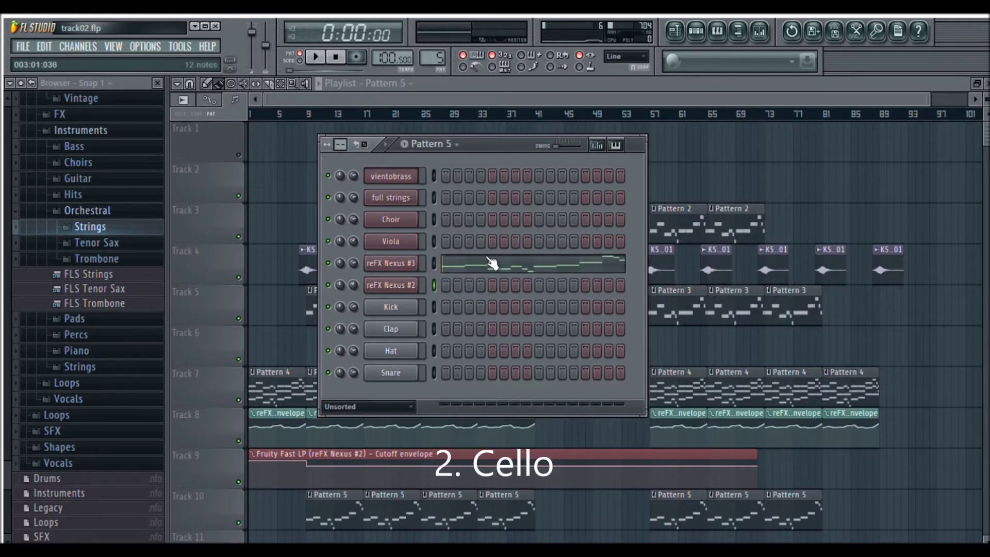
# Step: Play the full eight-bar reFX Nexus #3 cello part of Pattern 5 in the piano roll, and stop it at the end
pyautogui.click(489, 263)
pyautogui.moveTo(304, 100); pyautogui.dragTo(840, 100)
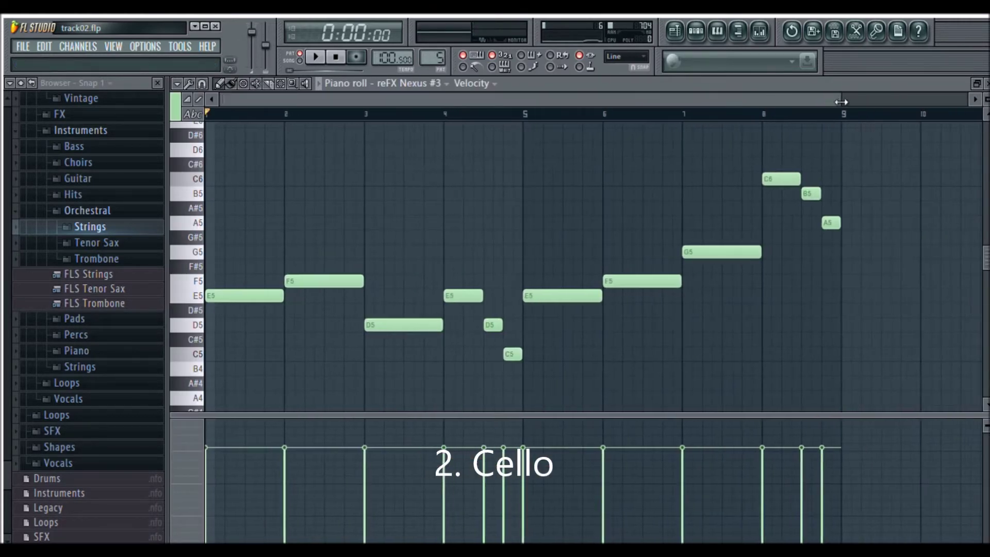
pyautogui.press('space')
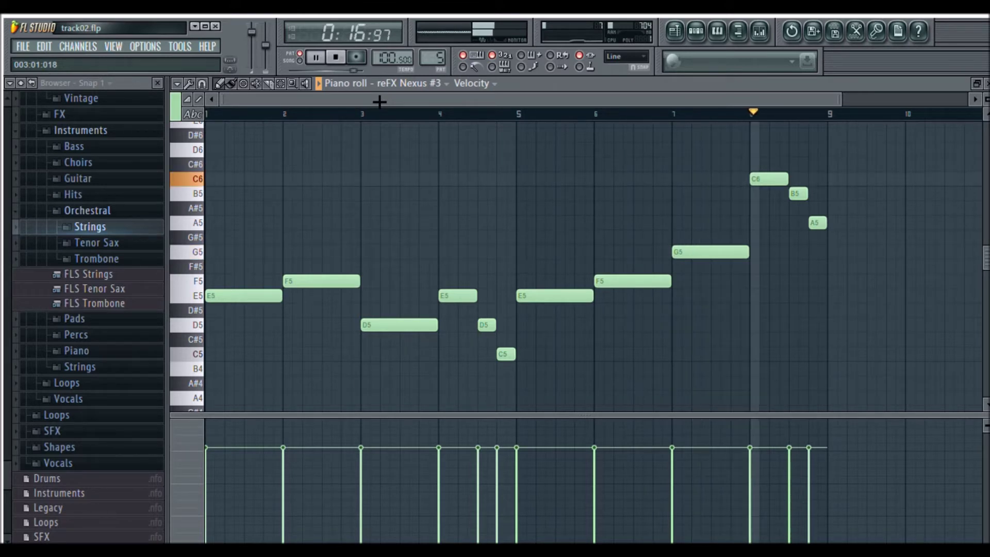
pyautogui.press('space')
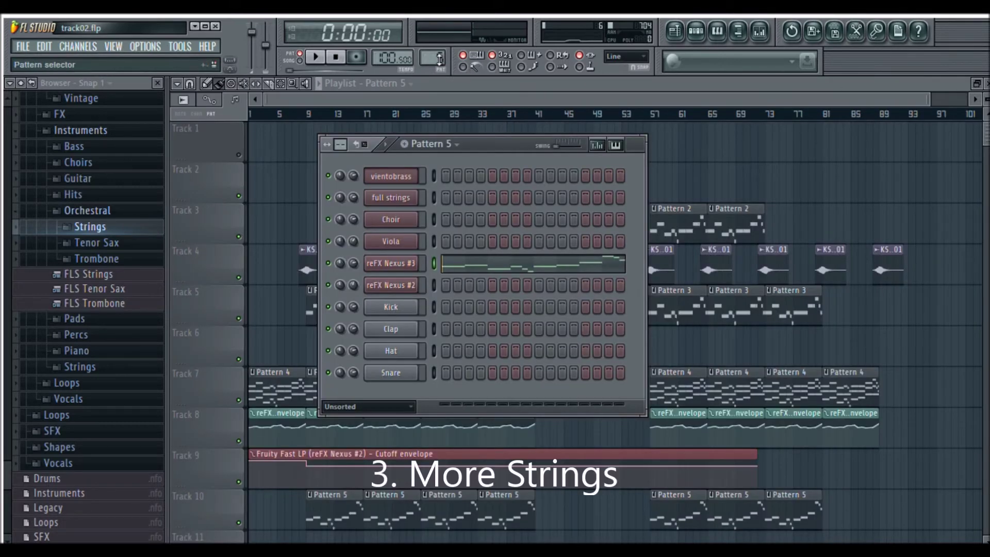
# Step: Audition the full strings notes of Pattern 6 across all eight bars in the piano roll, and close it
pyautogui.click(503, 197)
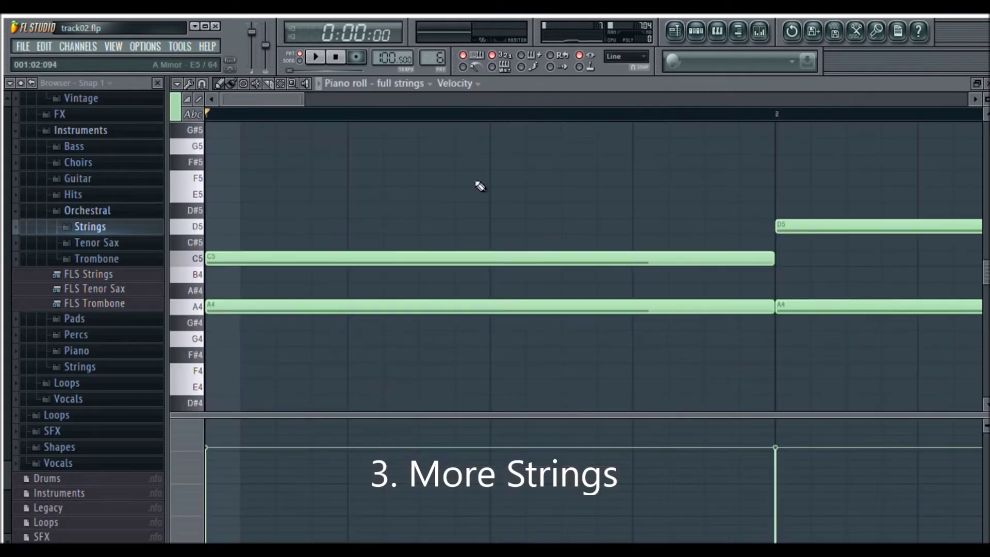
pyautogui.moveTo(309, 102); pyautogui.dragTo(812, 102)
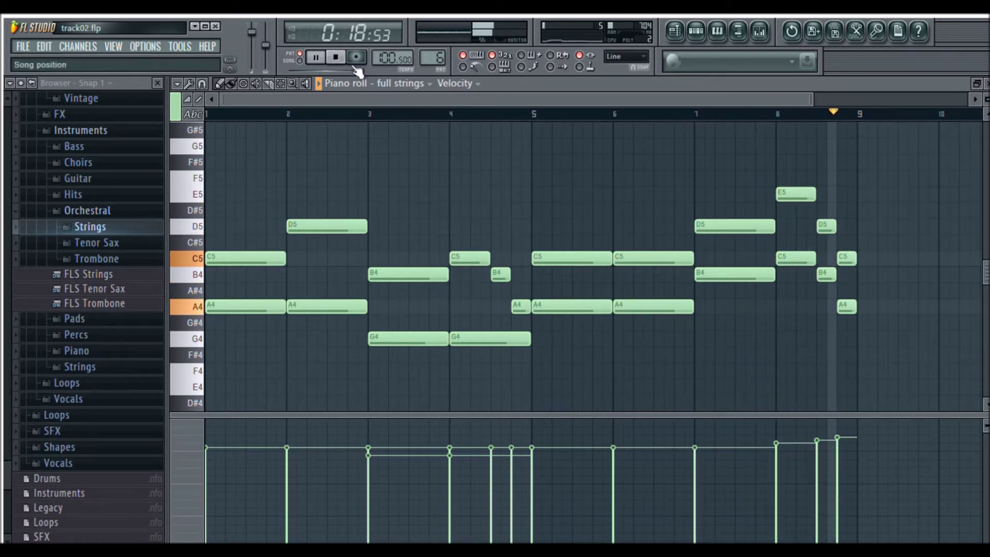
pyautogui.click(338, 57)
pyautogui.click(986, 84)
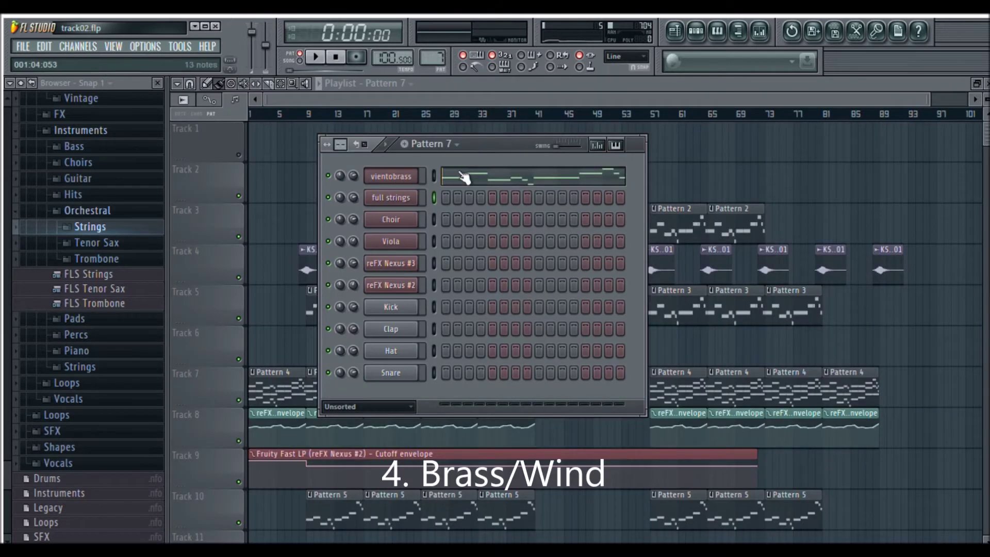
# Step: Audition the vientobrass notes of Pattern 7 across all eight bars in the piano roll, and close it
pyautogui.click(464, 176)
pyautogui.moveTo(307, 103); pyautogui.dragTo(830, 103)
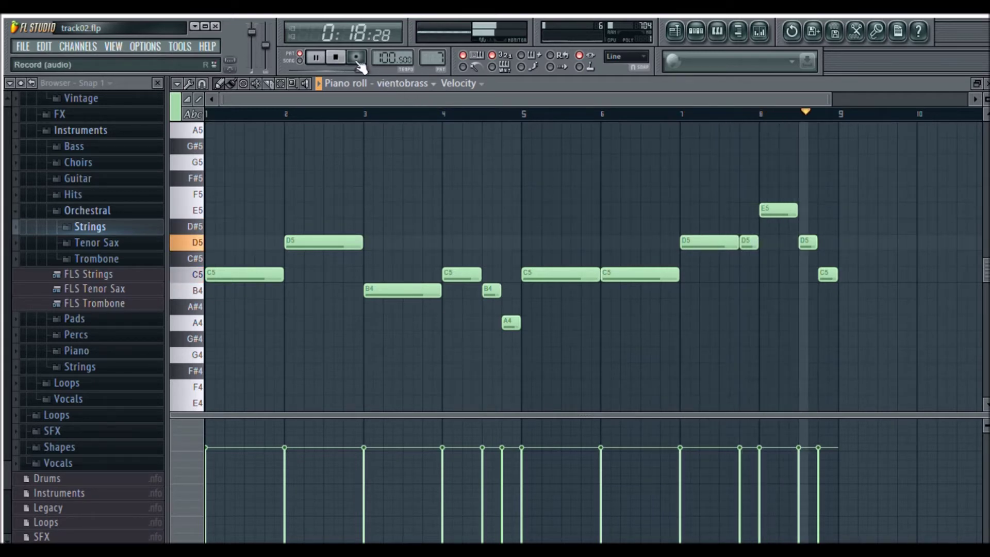
pyautogui.click(336, 57)
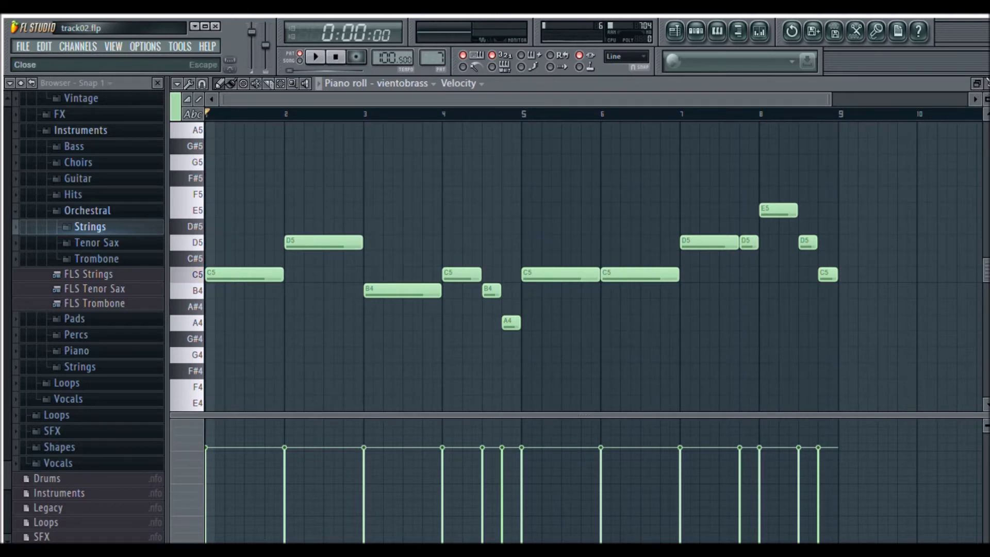
pyautogui.press('Escape')
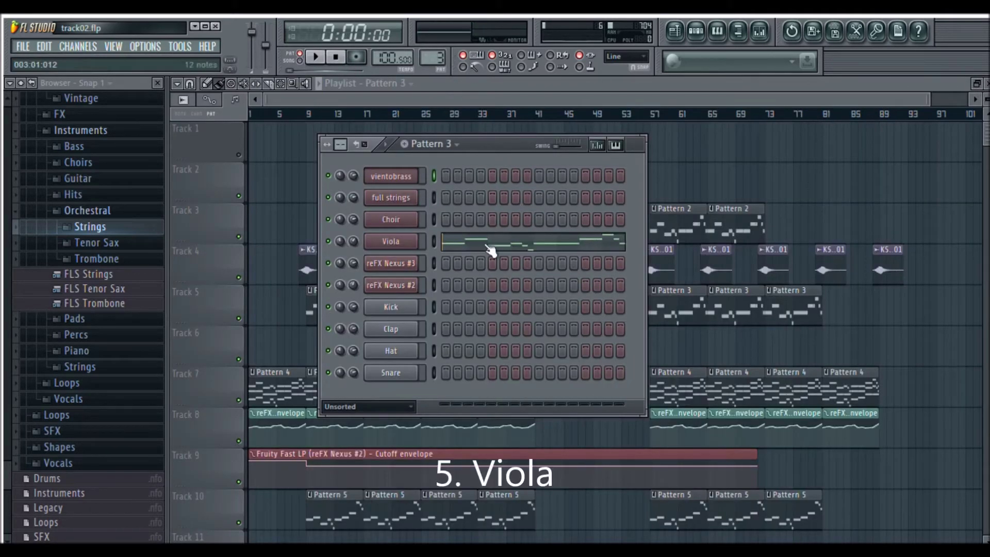
# Step: Audition the Viola notes of Pattern 3 across all eight bars in the piano roll, and close it
pyautogui.click(466, 243)
pyautogui.moveTo(306, 103); pyautogui.dragTo(522, 107)
pyautogui.press('space')
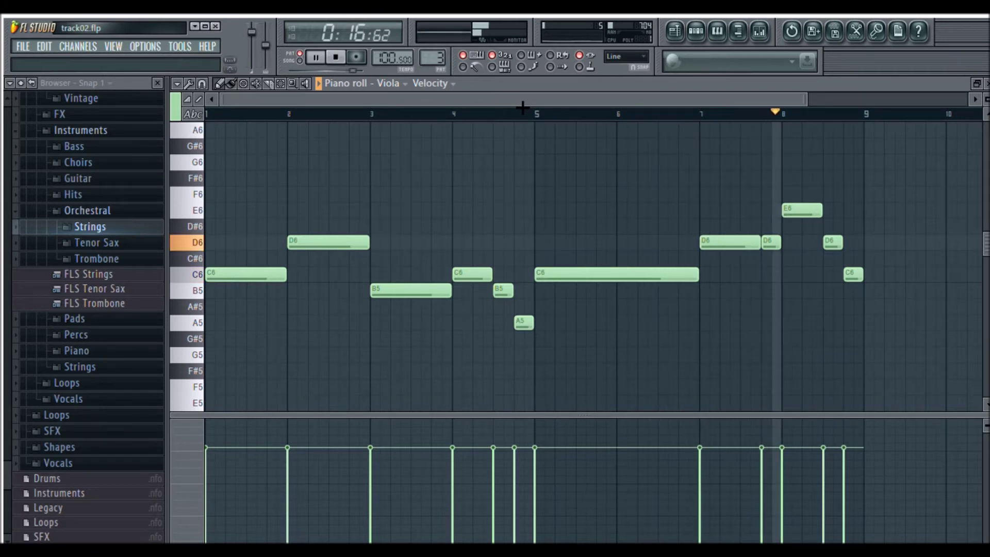
pyautogui.press('space')
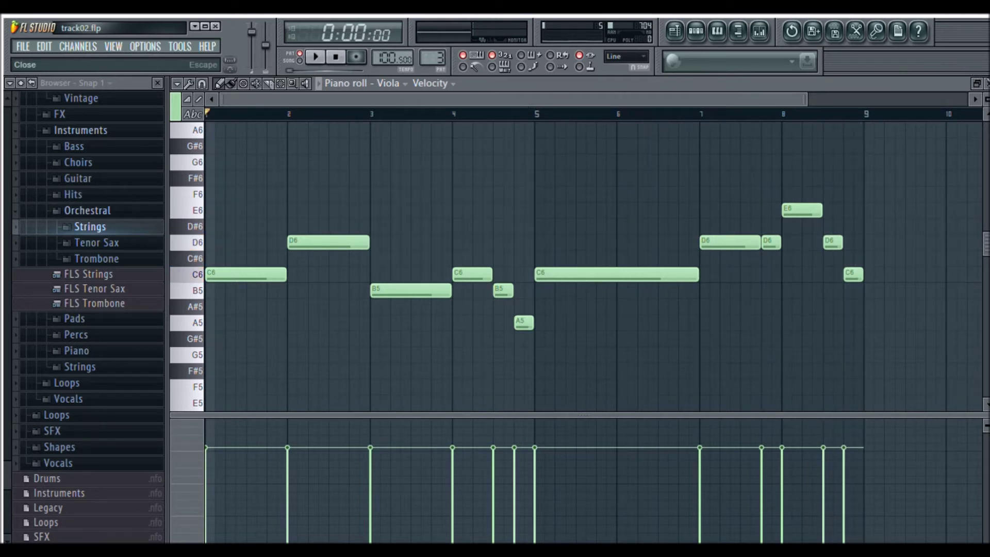
pyautogui.click(987, 83)
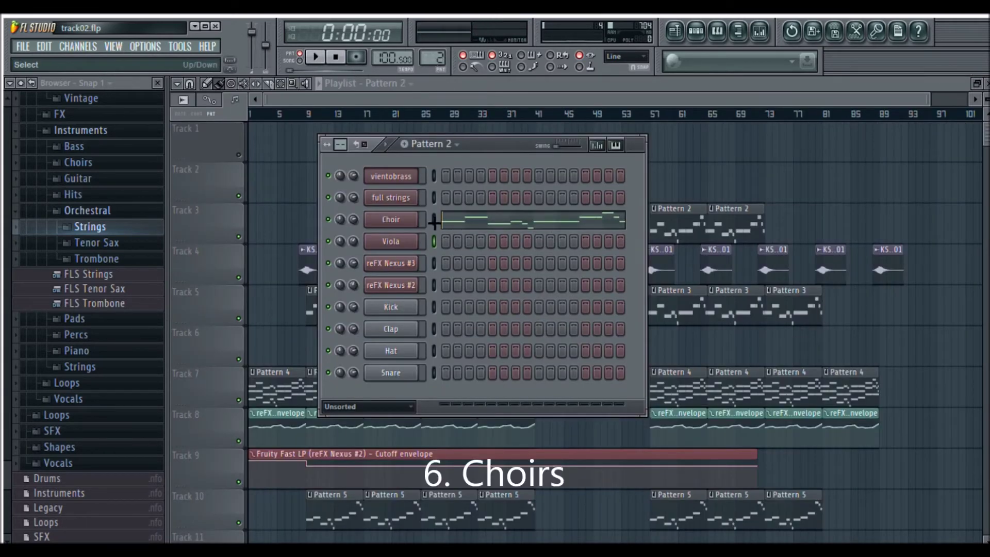
# Step: Audition the Choir notes of Pattern 2 across all eight bars in the piano roll, and close it
pyautogui.click(449, 221)
pyautogui.moveTo(303, 99); pyautogui.dragTo(820, 94)
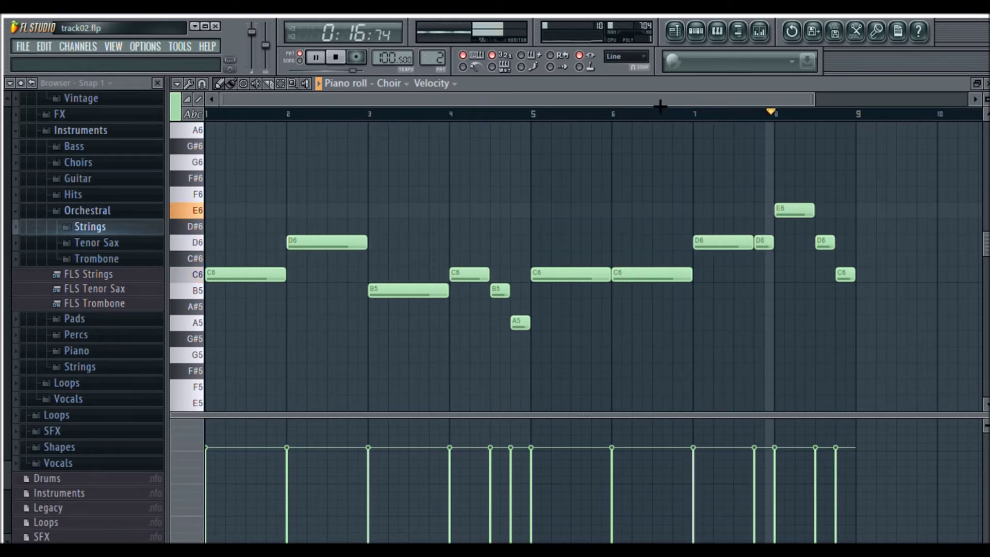
pyautogui.press('space')
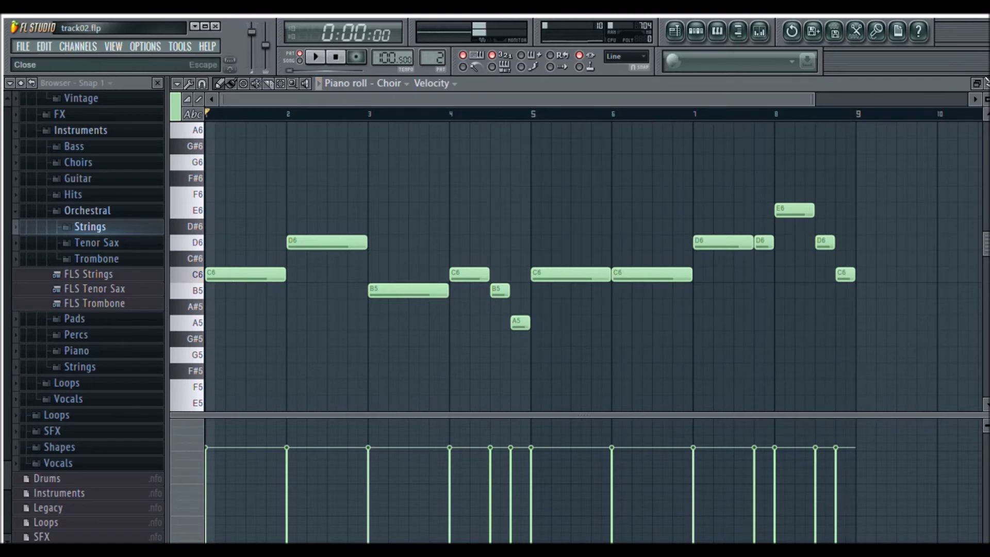
pyautogui.press('Escape')
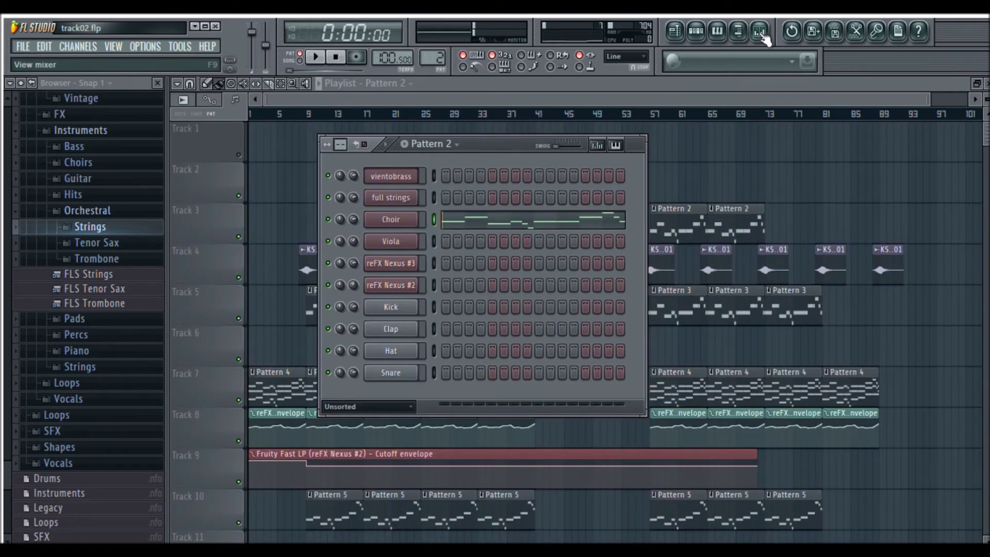
# Step: Review the mixer's track levels, effects and routing to the Master, and return to the unobstructed playlist
pyautogui.click(763, 36)
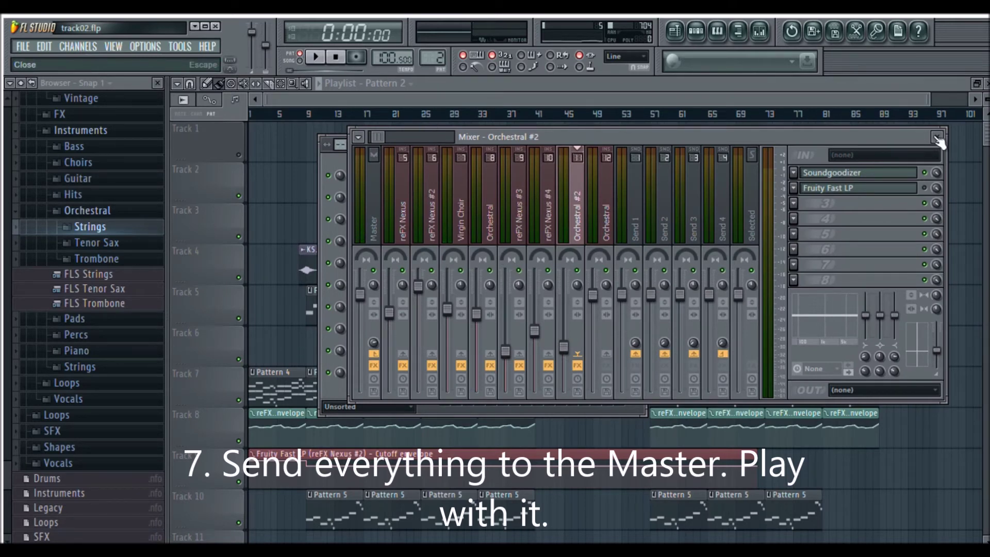
pyautogui.click(936, 138)
pyautogui.click(581, 107)
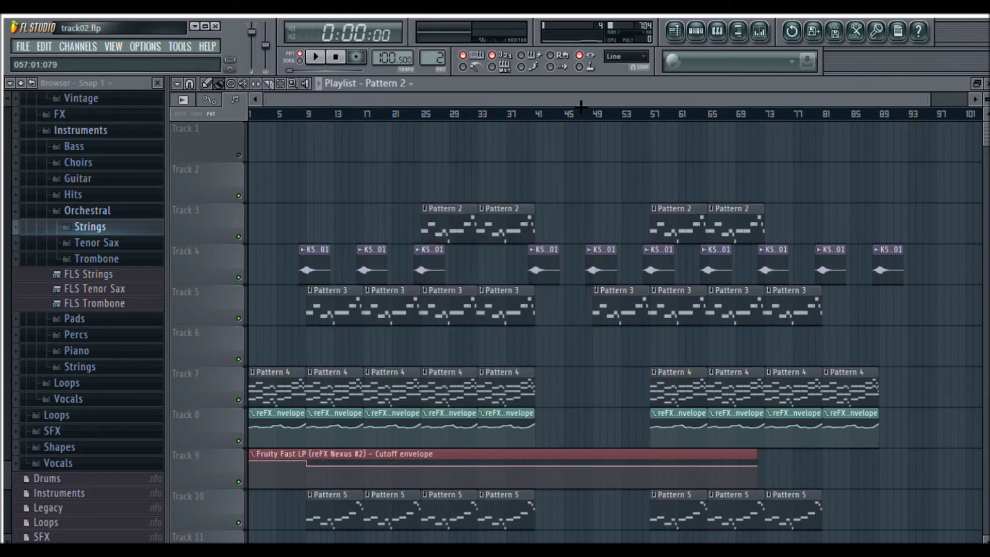
# Step: Inspect the channel settings of a KSHMR Orchestra Crash Transition 01 clip on Track 4, and close them
pyautogui.doubleClick(434, 270)
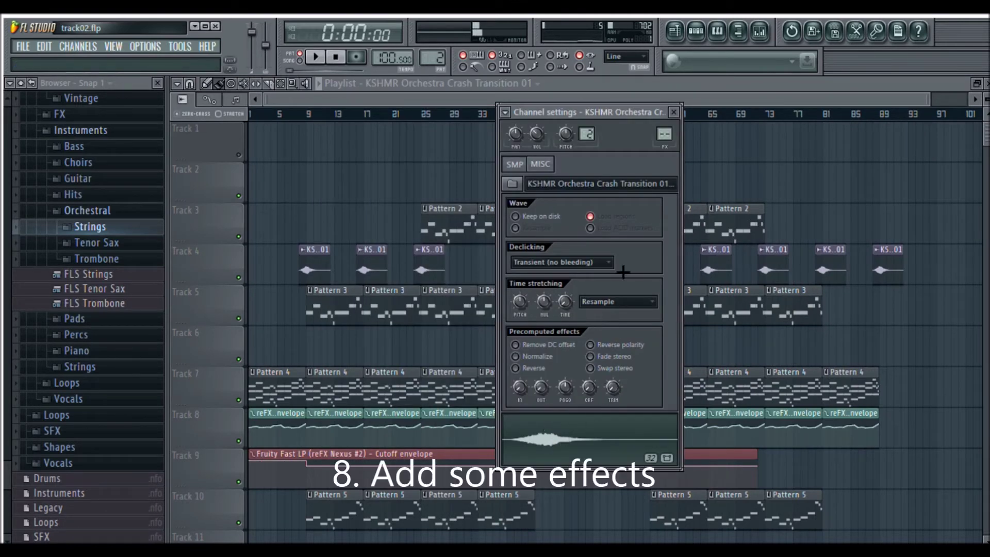
pyautogui.click(672, 113)
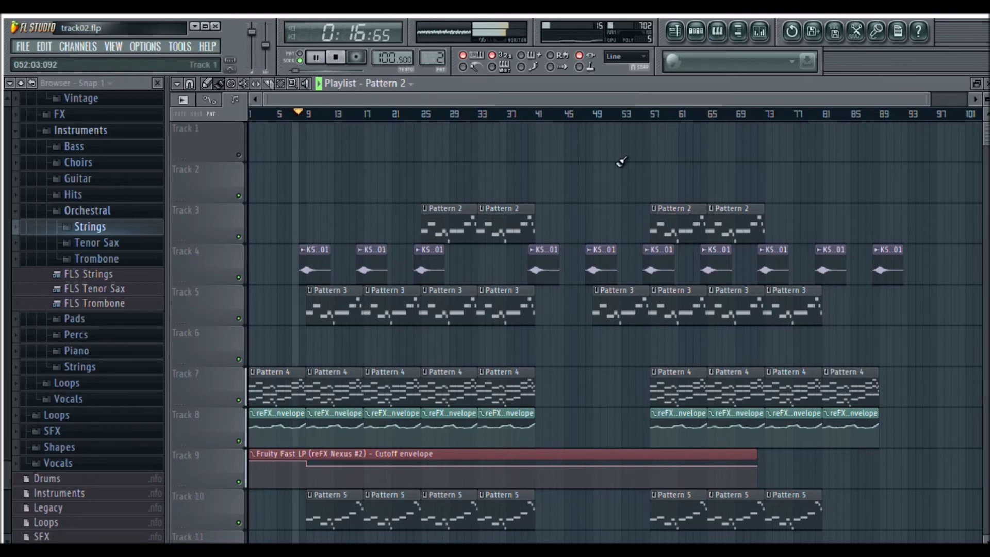
# Step: Play the whole arrangement in song mode and follow the playhead through the pattern, crash and automation clips in the playlist
pyautogui.scroll(-2, 621, 161)
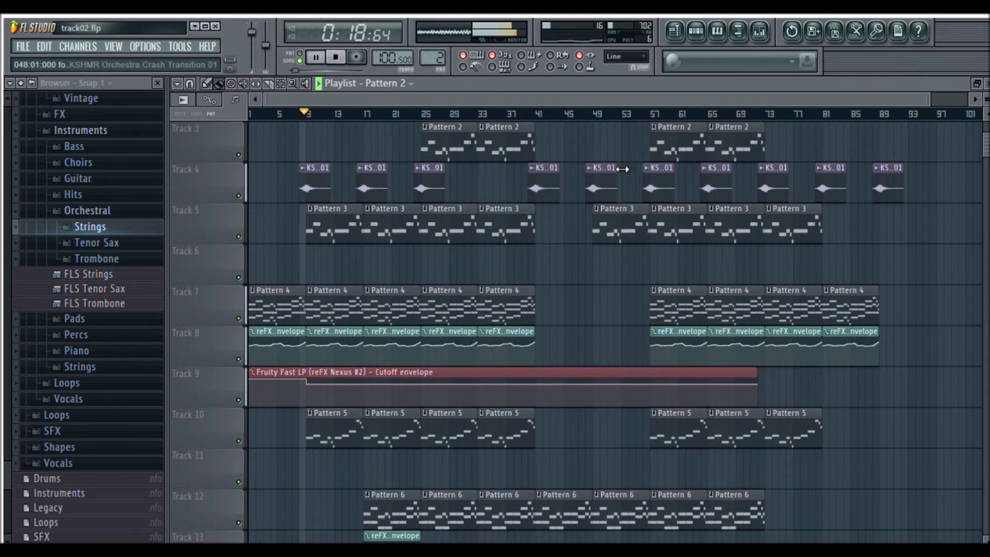
pyautogui.scroll(-1, 618, 176)
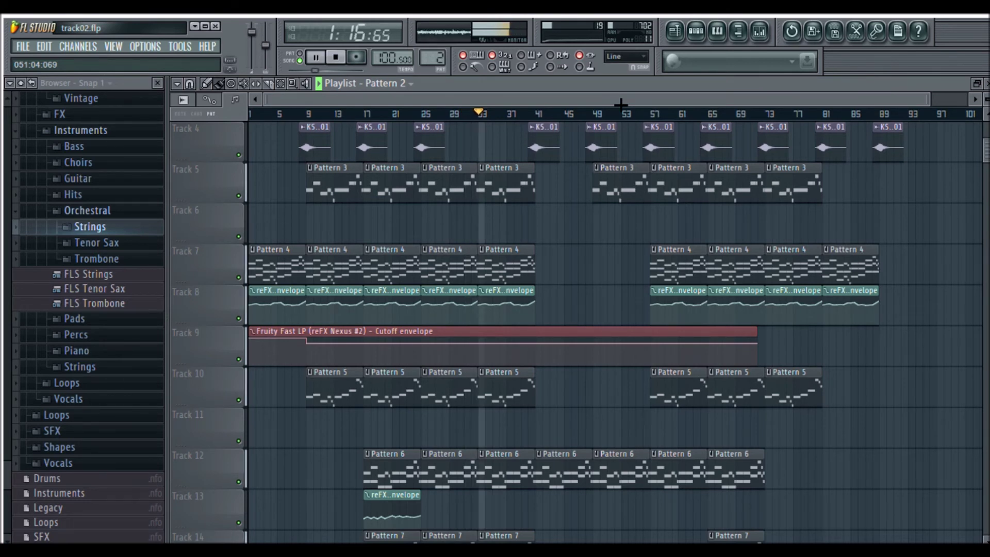
pyautogui.moveTo(610, 101); pyautogui.dragTo(647, 100)
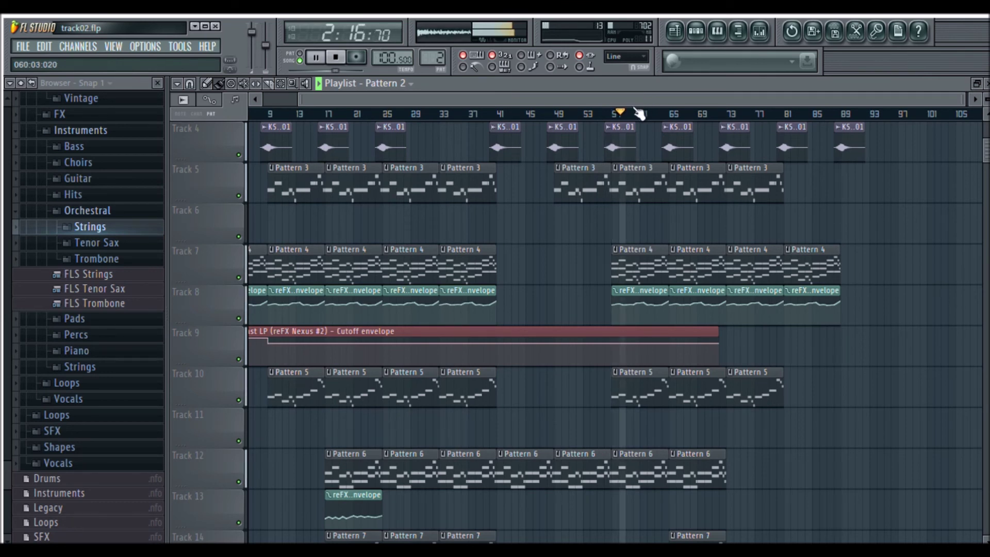
pyautogui.moveTo(651, 107); pyautogui.dragTo(684, 103)
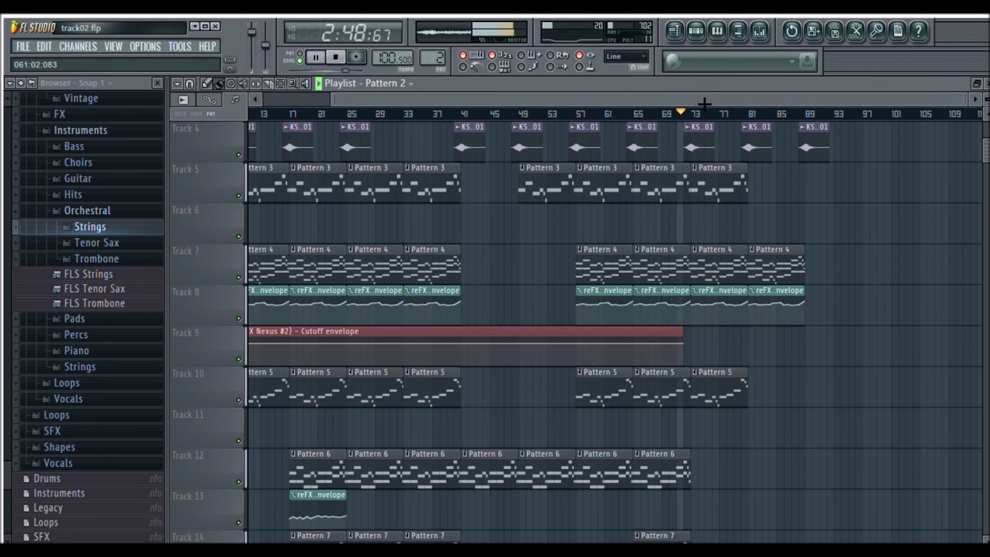
pyautogui.moveTo(704, 103); pyautogui.dragTo(767, 102)
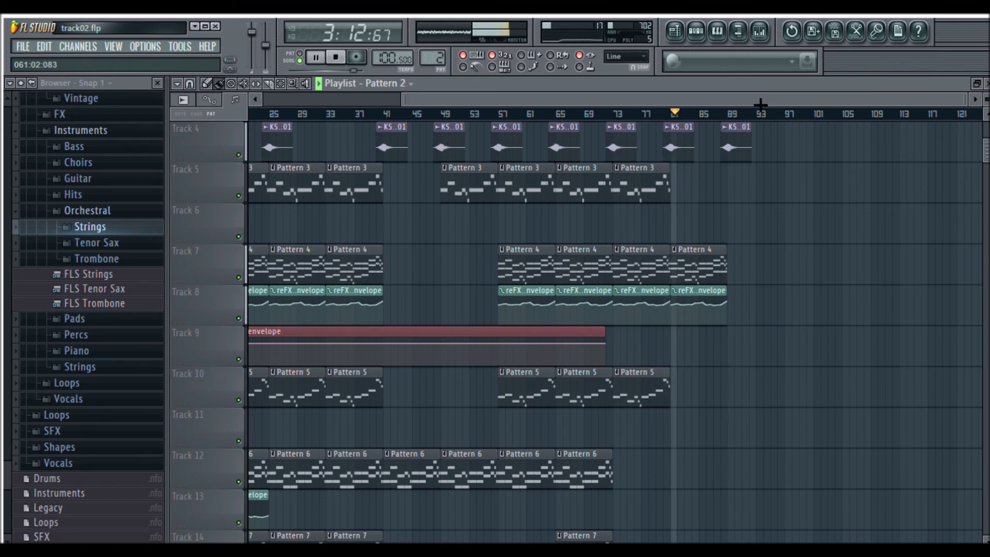
pyautogui.moveTo(760, 103); pyautogui.dragTo(791, 101)
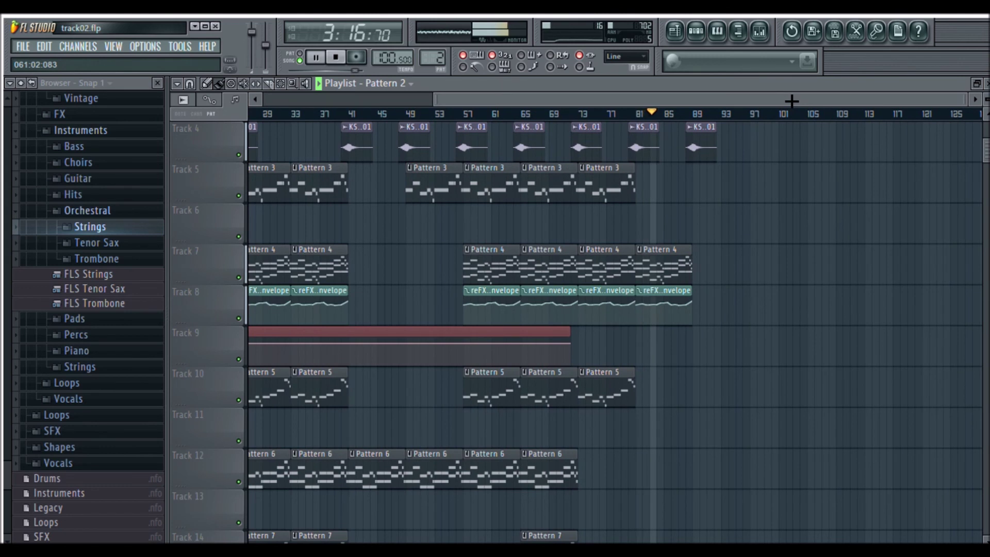